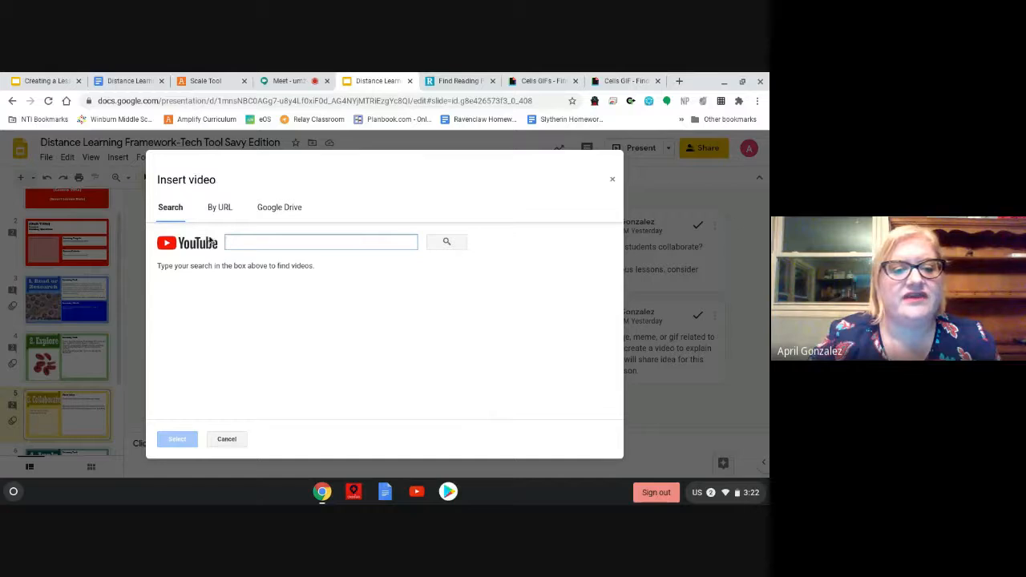
- Insert the Google Drive recording whose thumbnail shows the "3. Collaborate" slide into slide 5
left_click(286, 207)
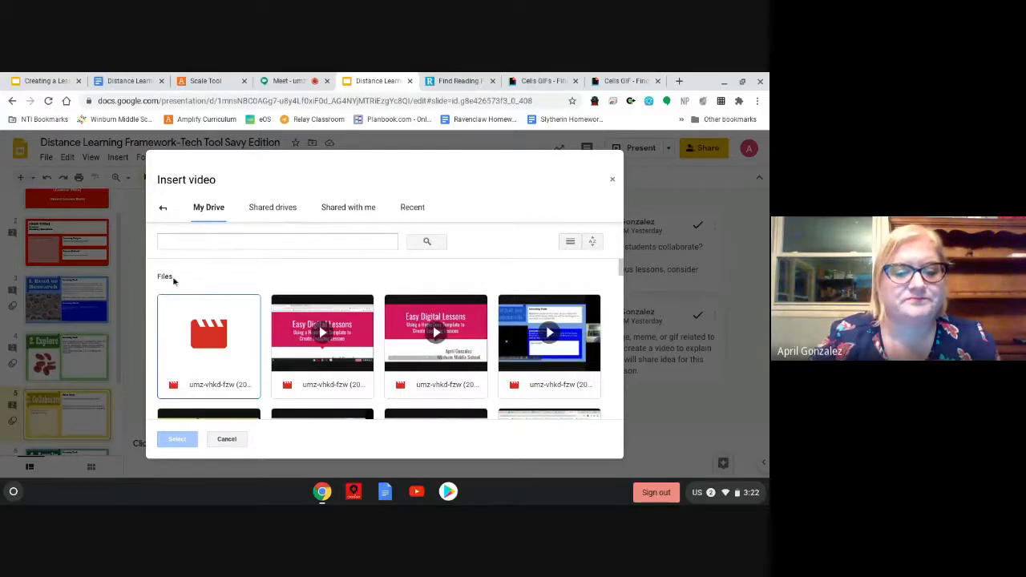
left_click_drag(620, 274, 621, 288)
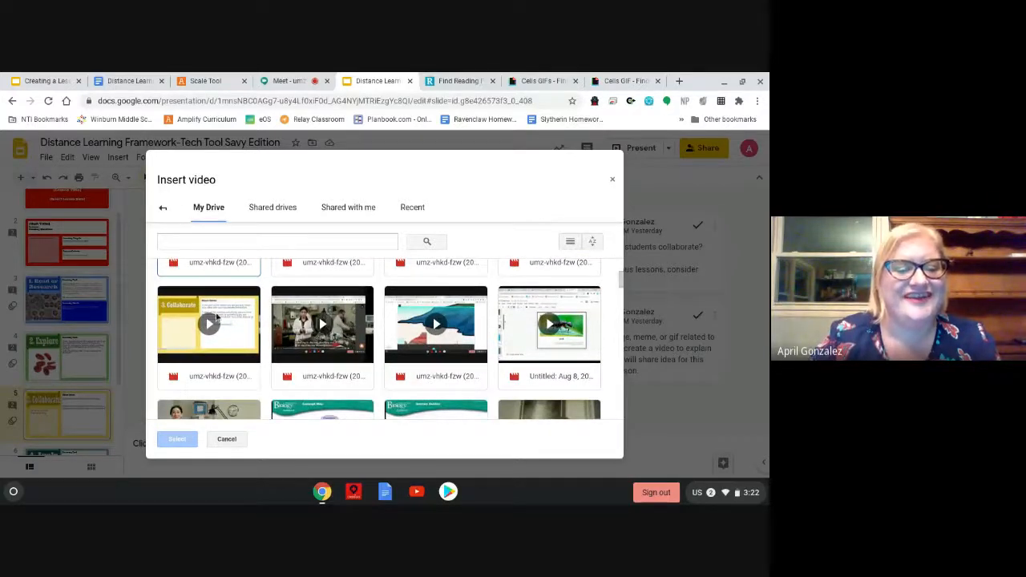
left_click(215, 319)
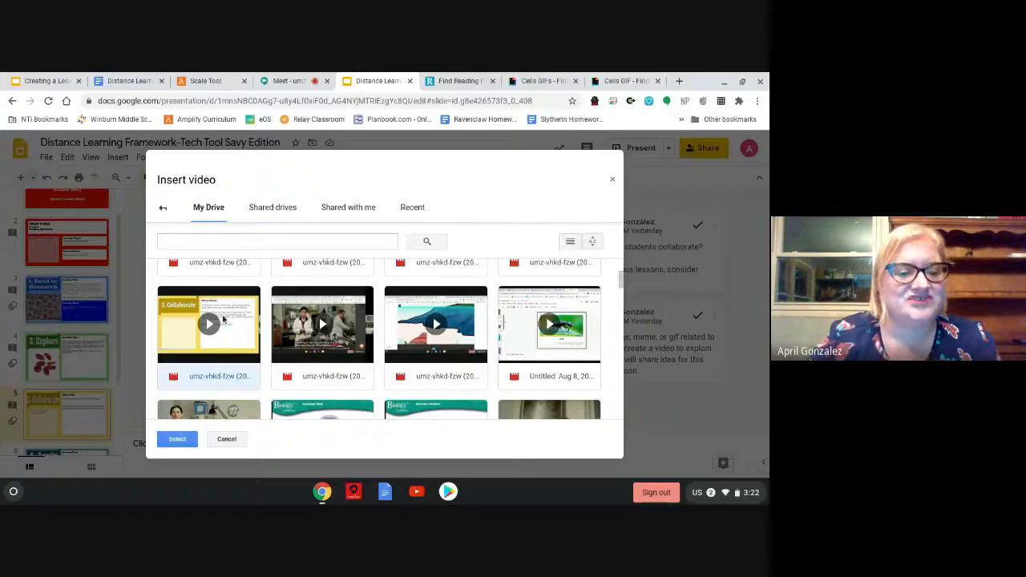
left_click(181, 440)
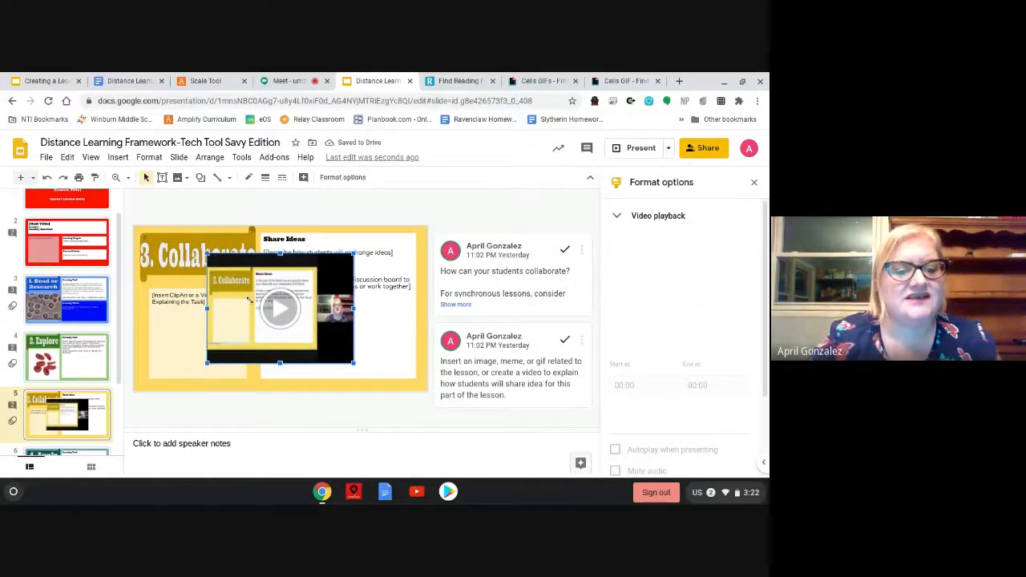
- Shrink the inserted video and place it over the clip art placeholder beneath the "3. Collaborate" heading
left_click_drag(208, 255, 241, 288)
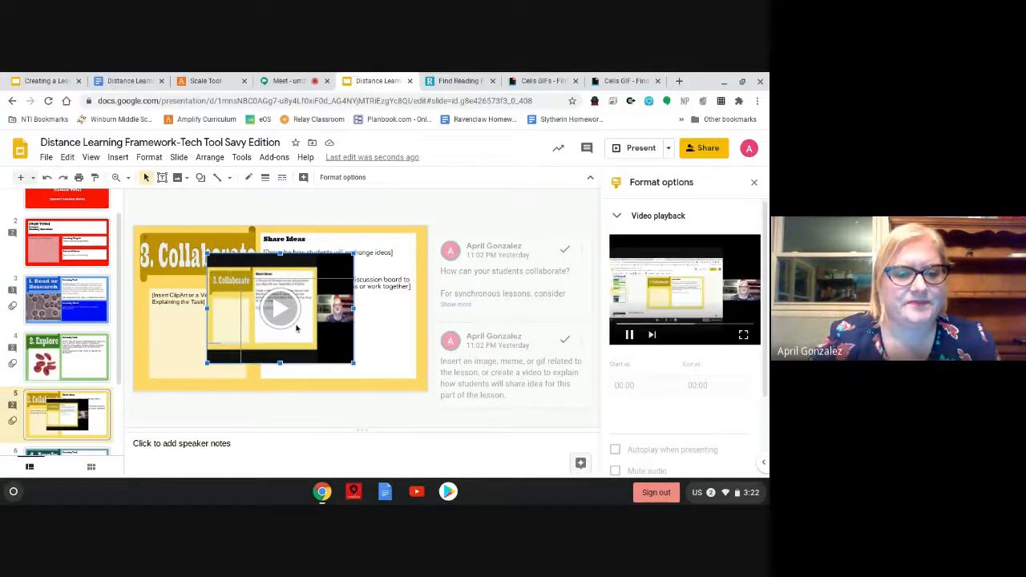
left_click_drag(307, 335, 203, 346)
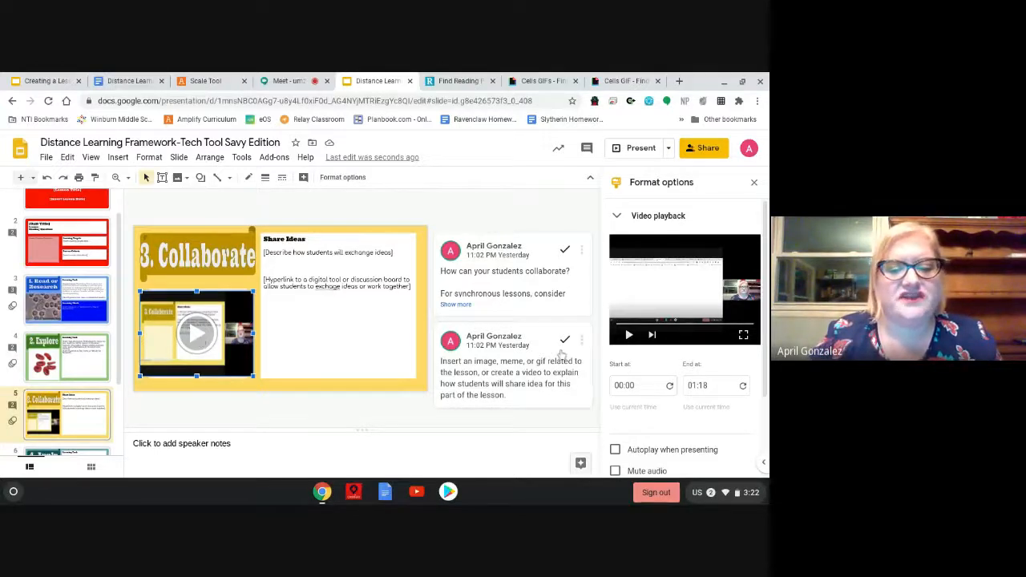
left_click(634, 390)
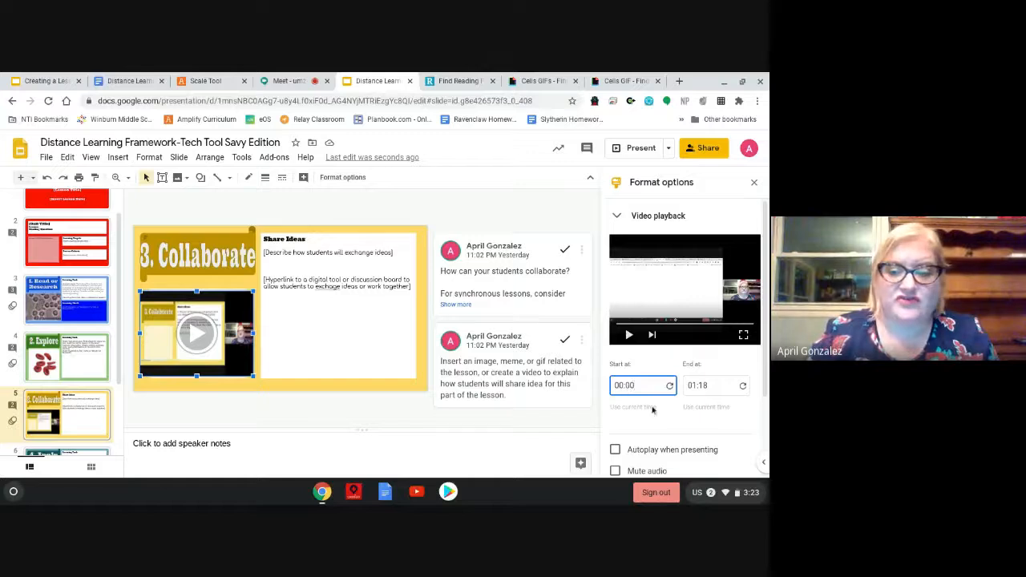
- For the placeholder on the "4. Apply" slide, search YouTube for "ameboa sisters" videos to insert
scroll(120, 392, "down", 3)
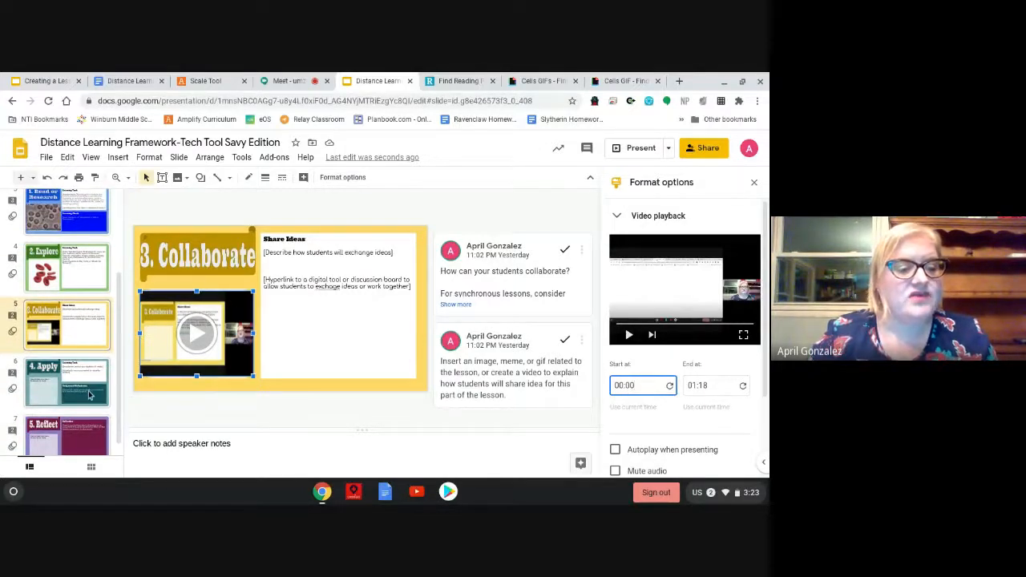
left_click(48, 392)
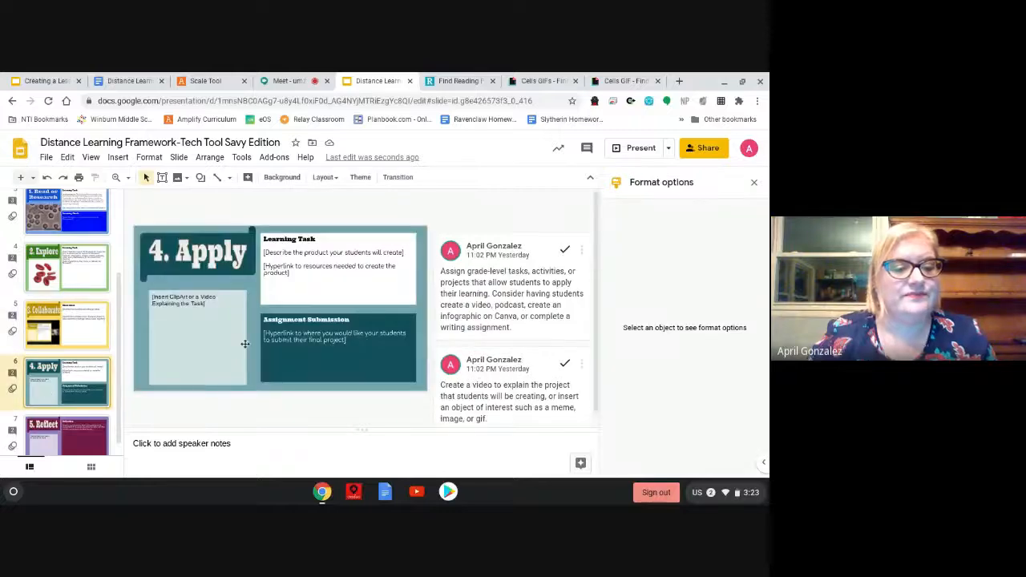
left_click(181, 360)
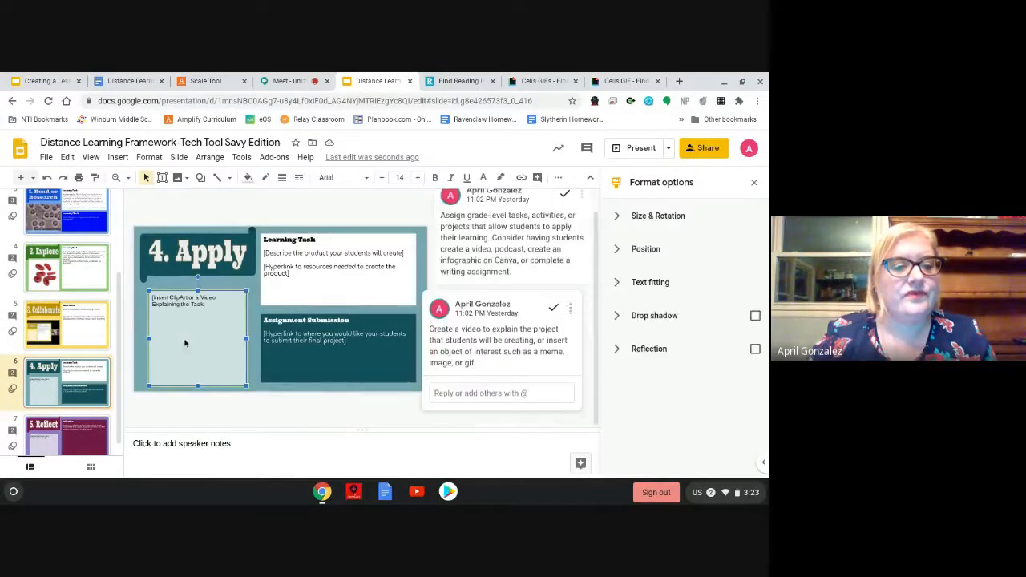
left_click(118, 157)
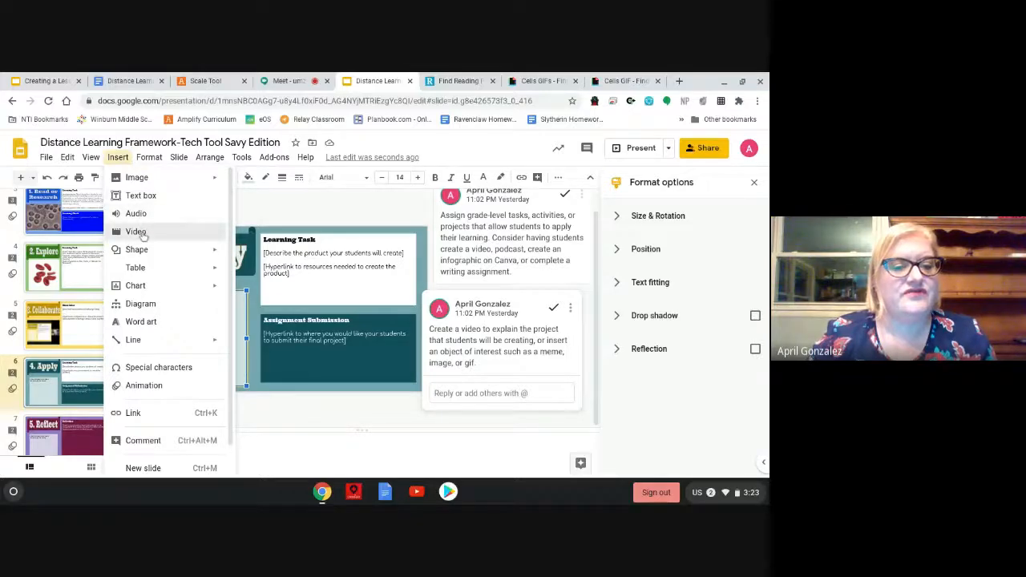
left_click(137, 232)
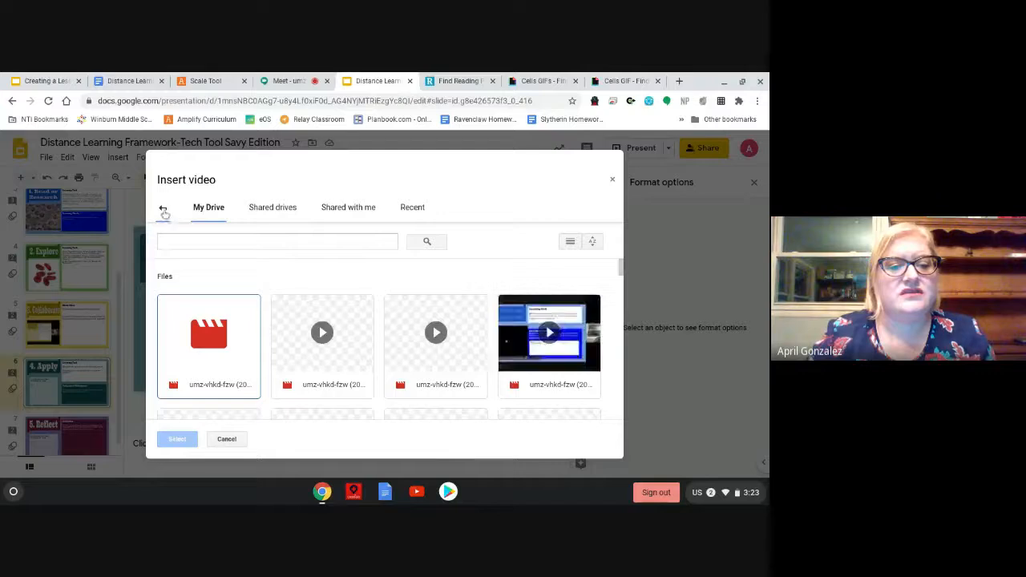
left_click(164, 209)
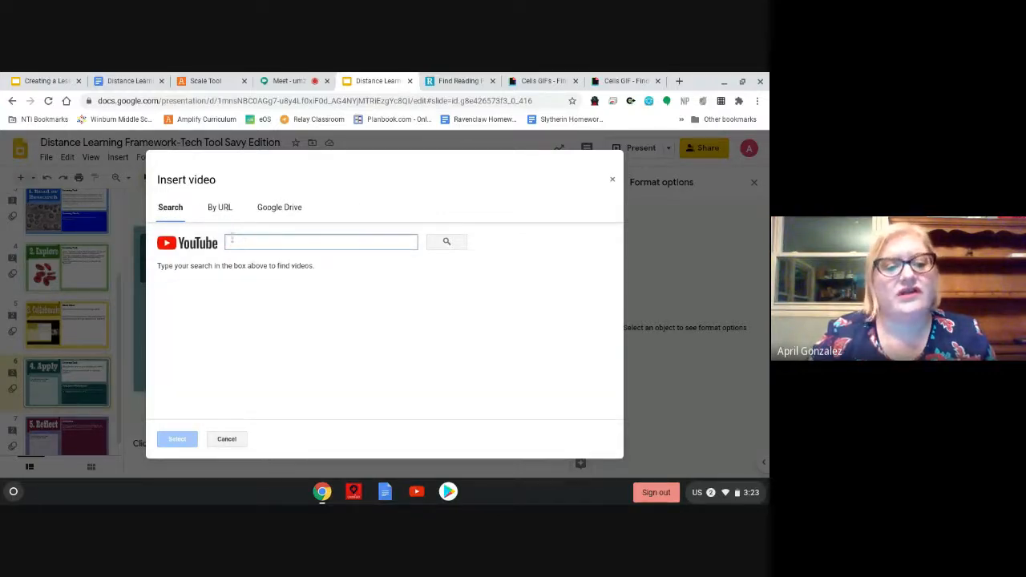
left_click(260, 244)
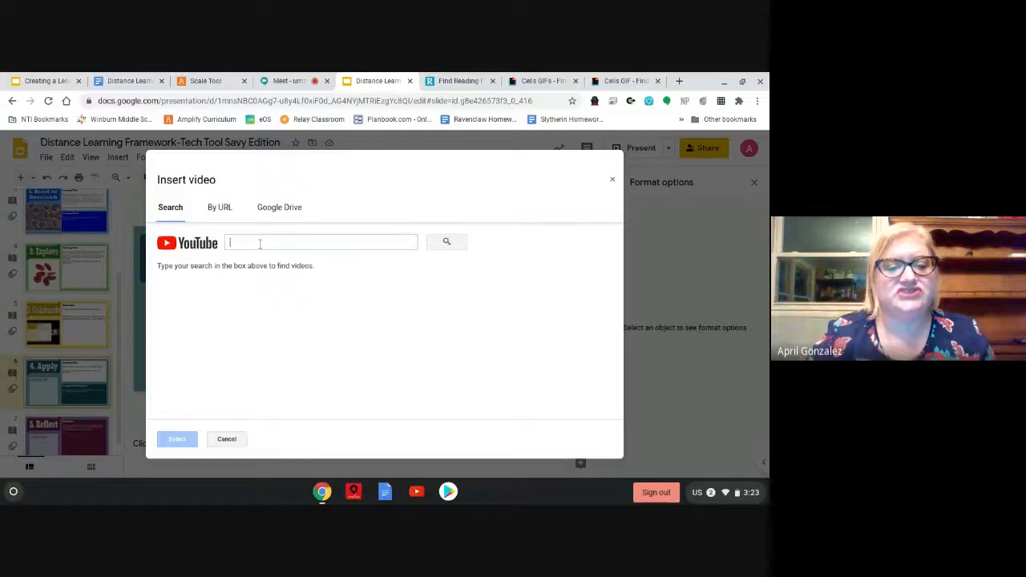
type("ameboa sisters")
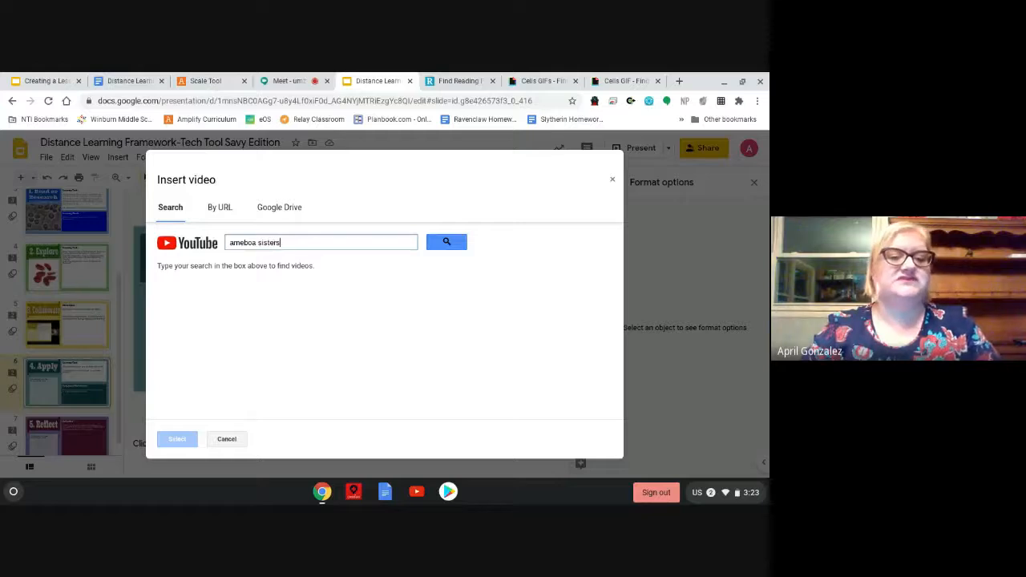
key("Return")
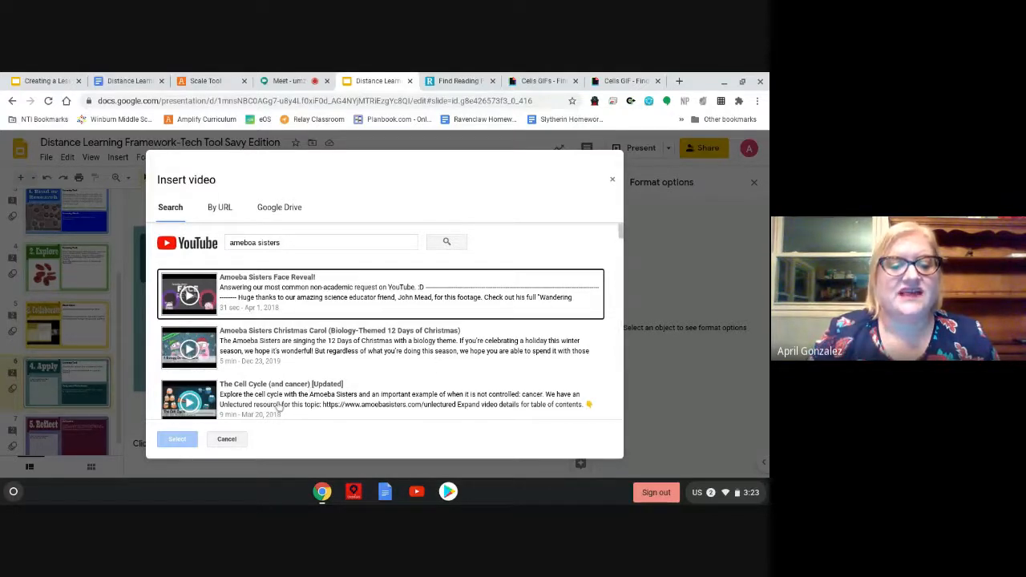
- Insert the video "The Cell Cycle (and cancer) [Updated]" and fit it over the clip art placeholder beneath the "4. Apply" heading
left_click(213, 405)
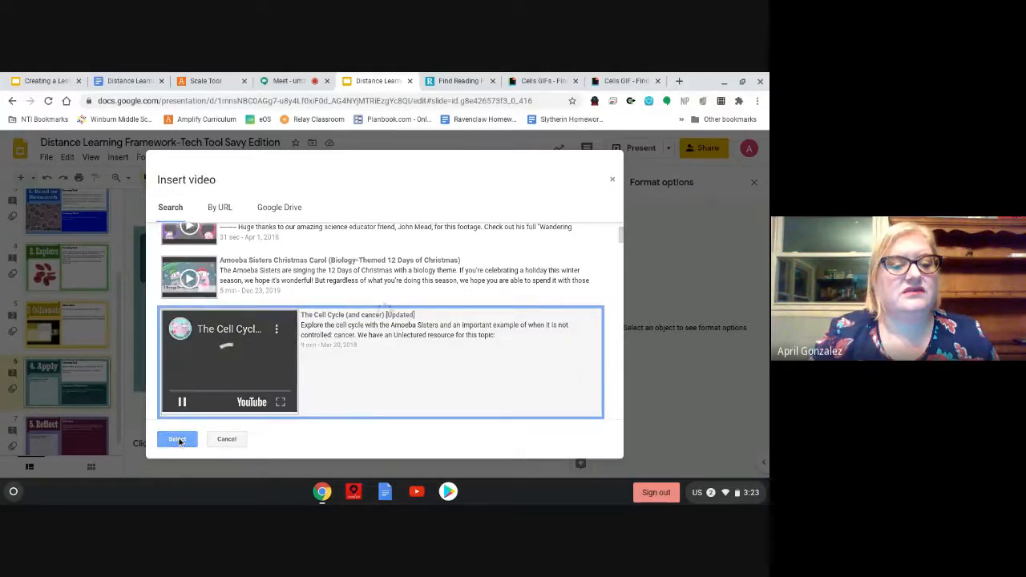
left_click(178, 440)
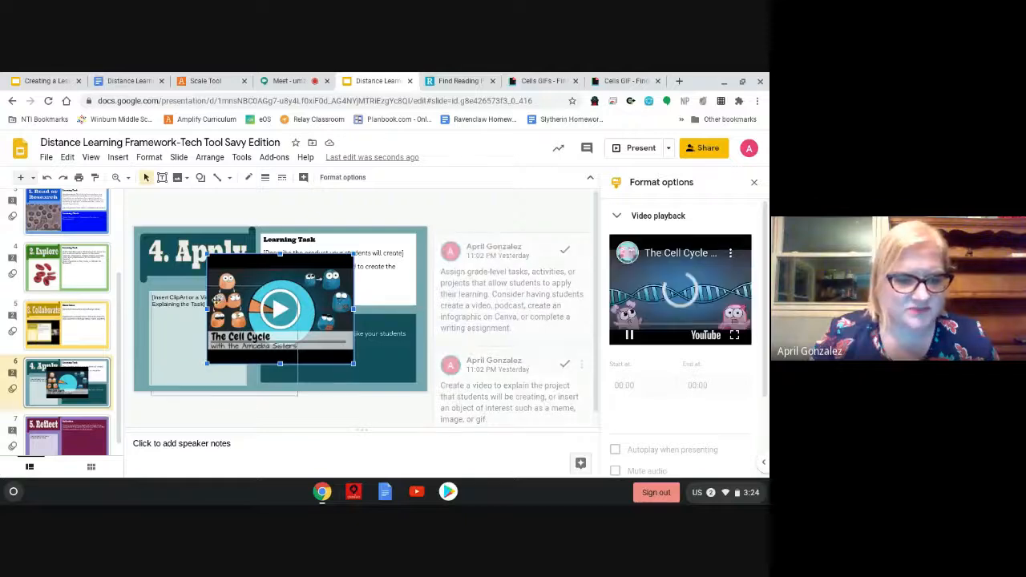
left_click_drag(290, 262, 231, 305)
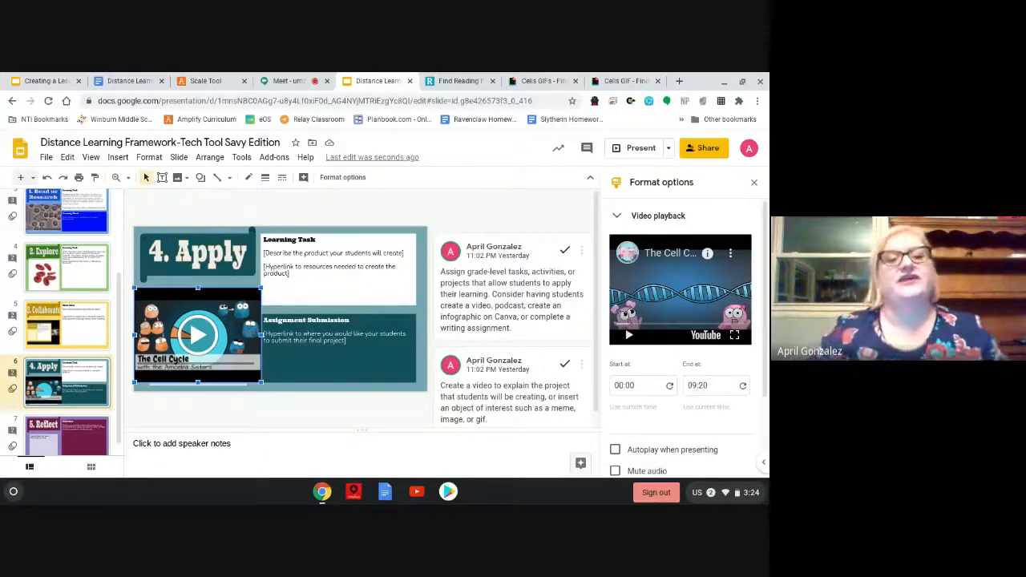
- Copy the presentation's sharing link and close the sharing settings
left_click(691, 154)
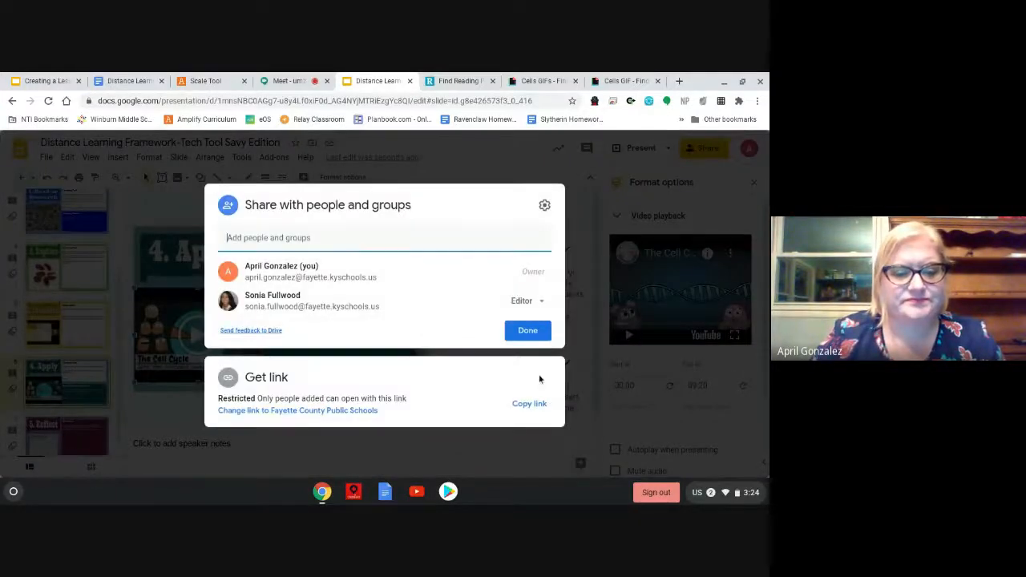
left_click(529, 405)
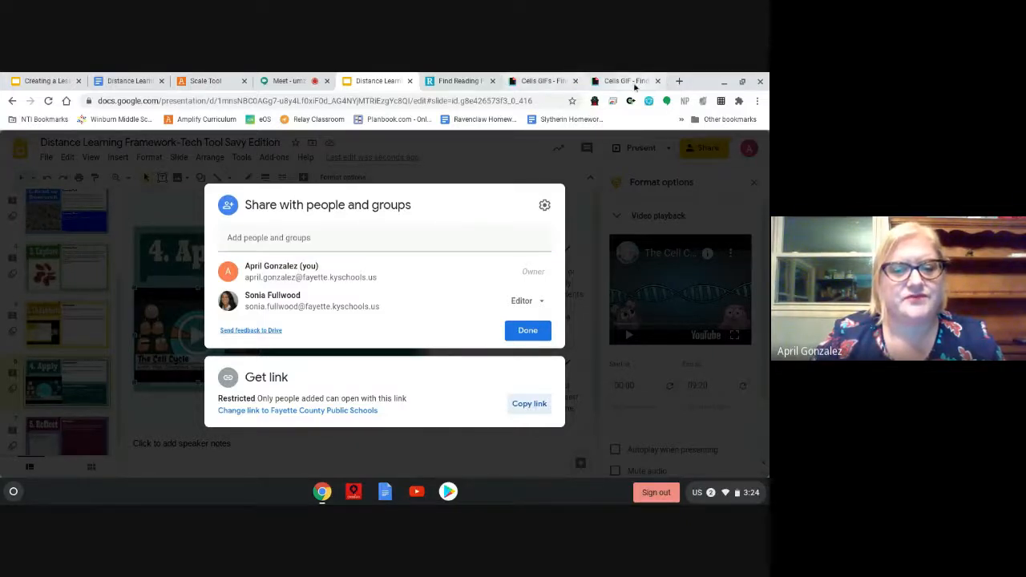
left_click(474, 179)
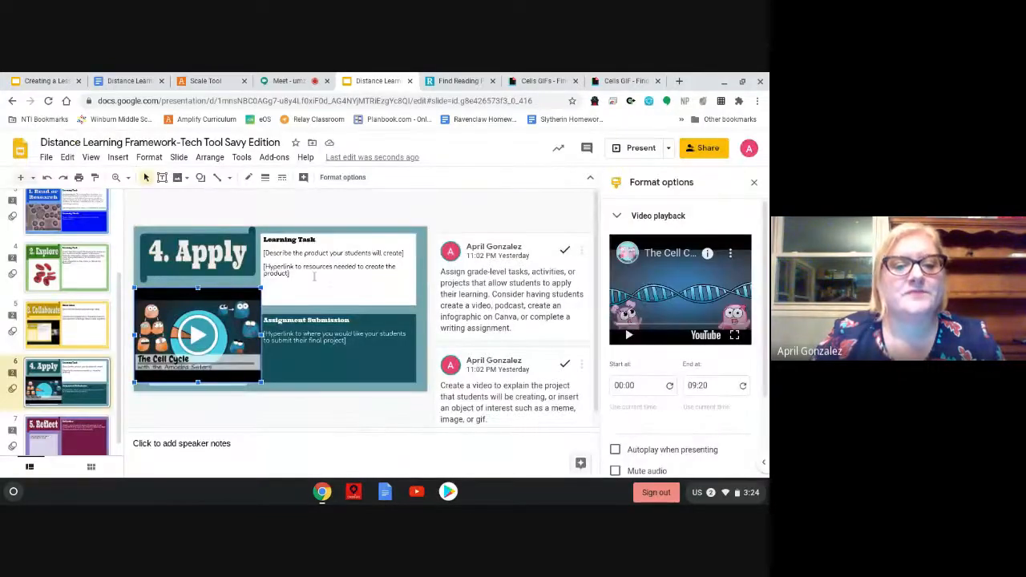
- Replace the hyperlink placeholder under Learning Task with the text "[Google Slide Presentation"
left_click_drag(303, 274, 266, 265)
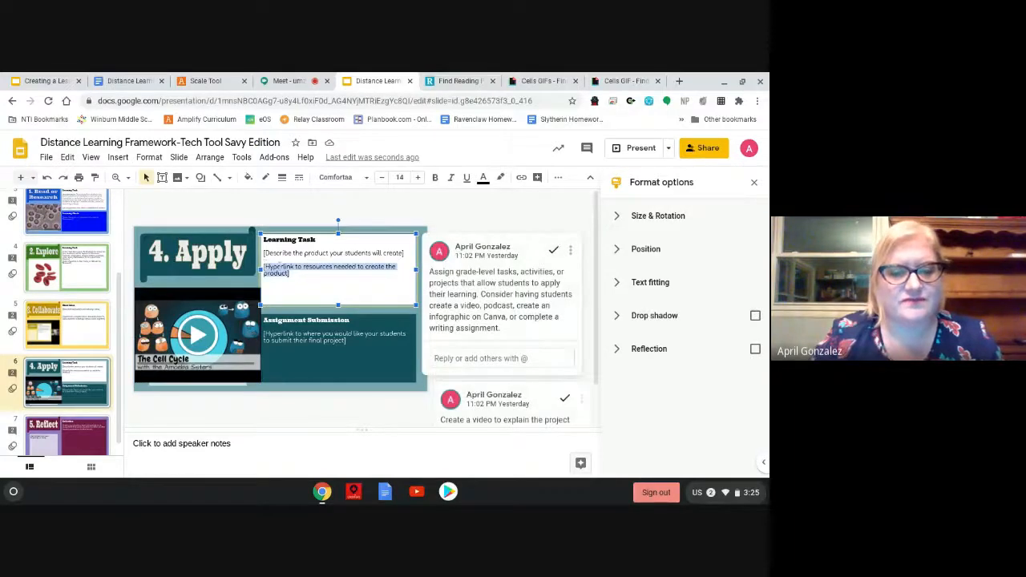
type("[Googl")
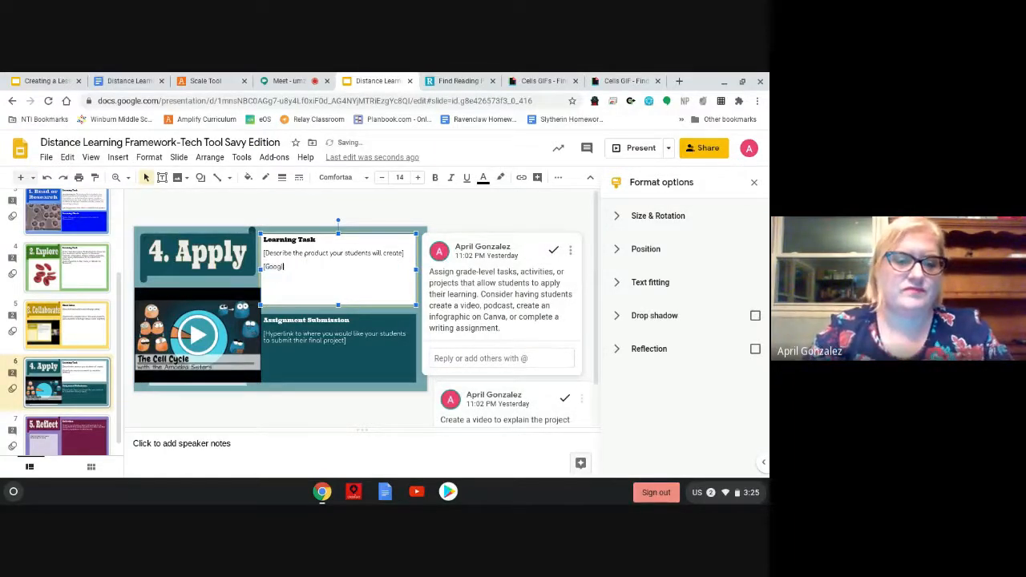
type("e S")
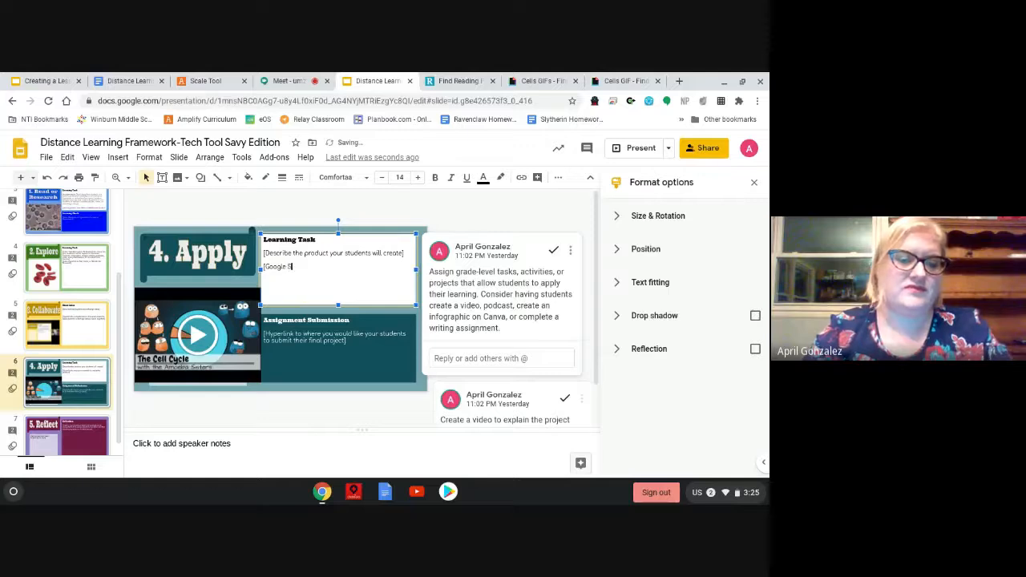
type("lide P")
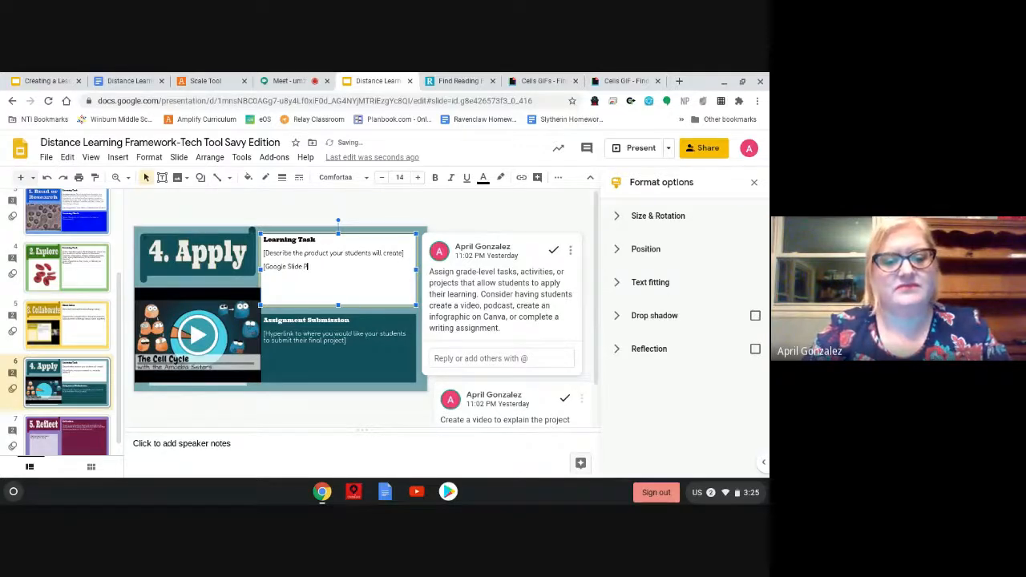
type("resentat")
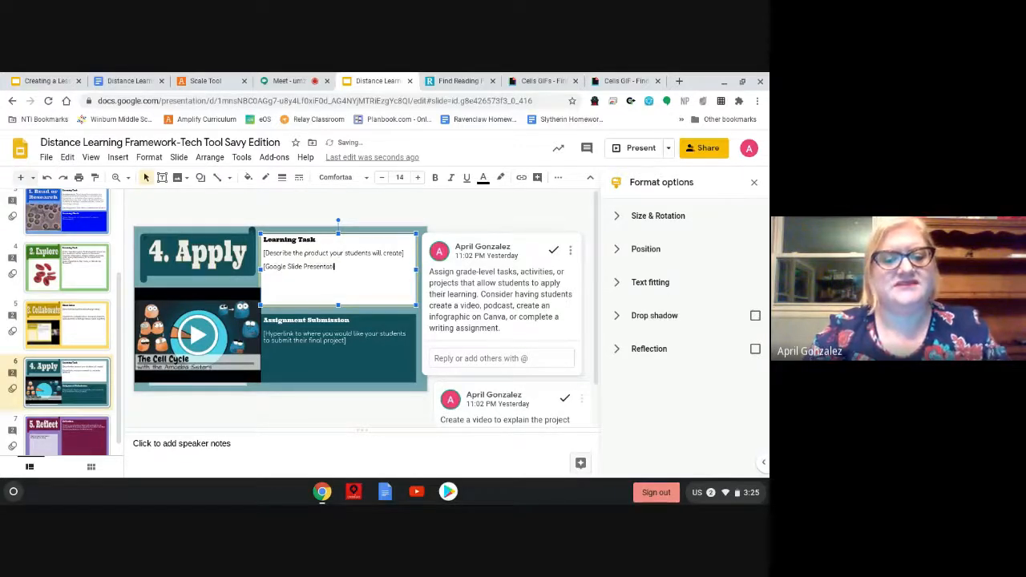
type("ion")
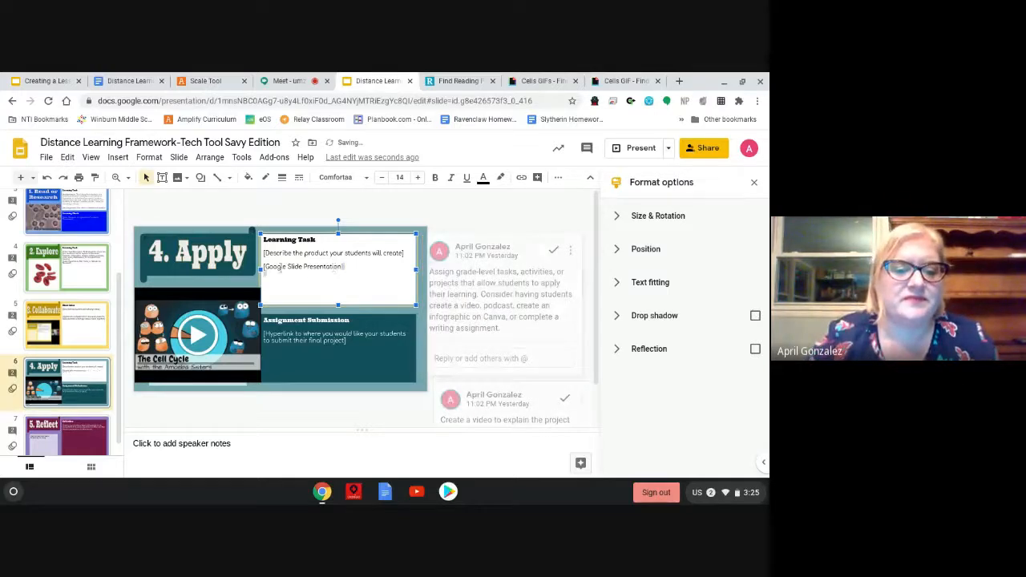
- Link "Google Slide Presentation" to the copied presentation address with its ending changed to "copy", and show the link's preview
key("shift+Home")
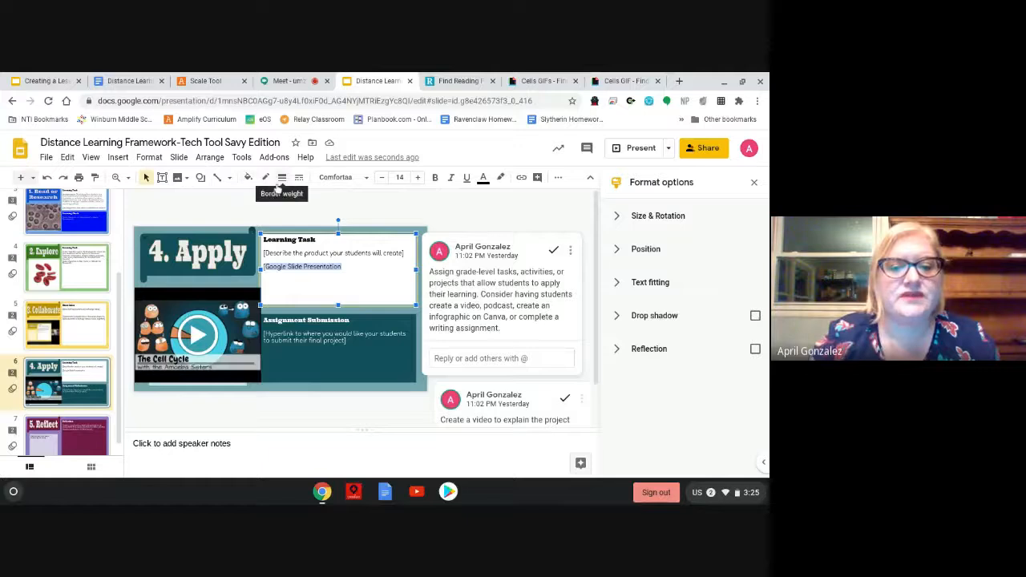
left_click(521, 179)
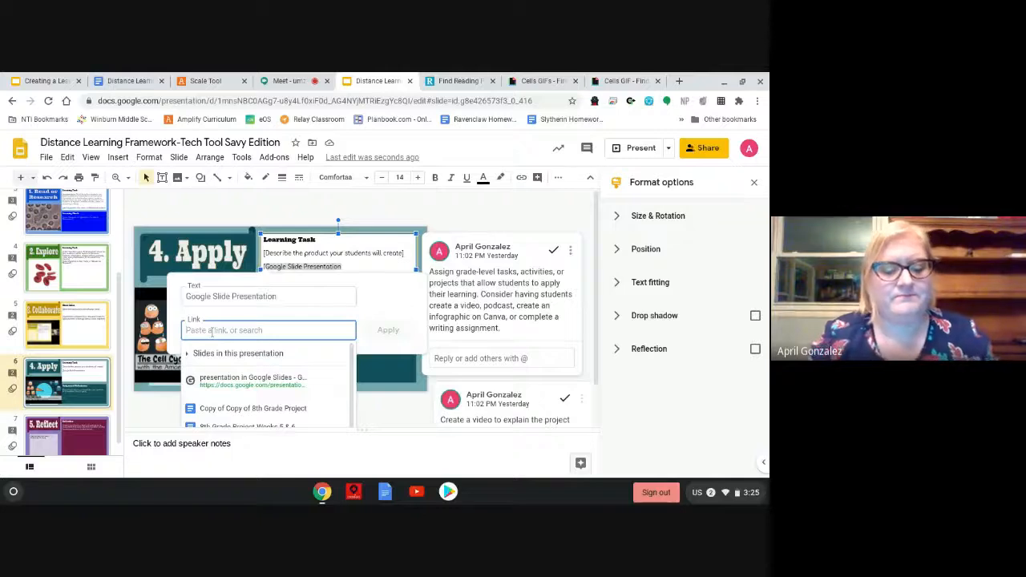
key("ctrl+v")
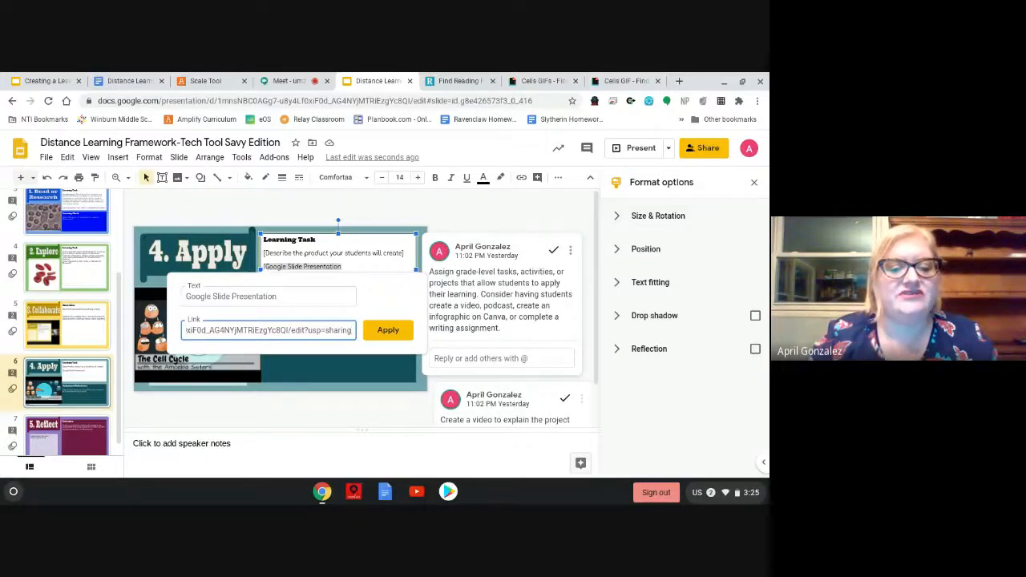
left_click_drag(353, 329, 290, 329)
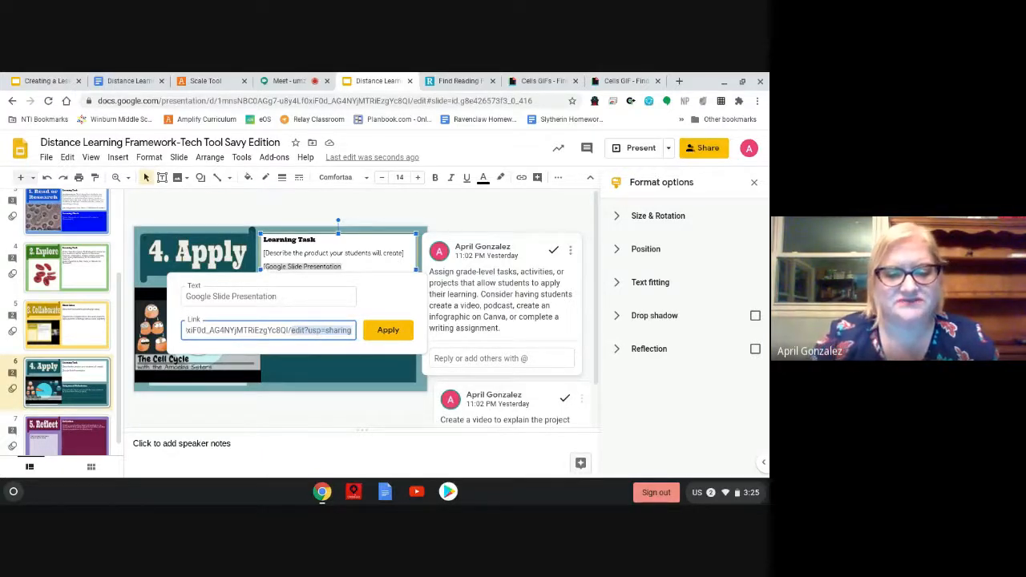
key("BackSpace")
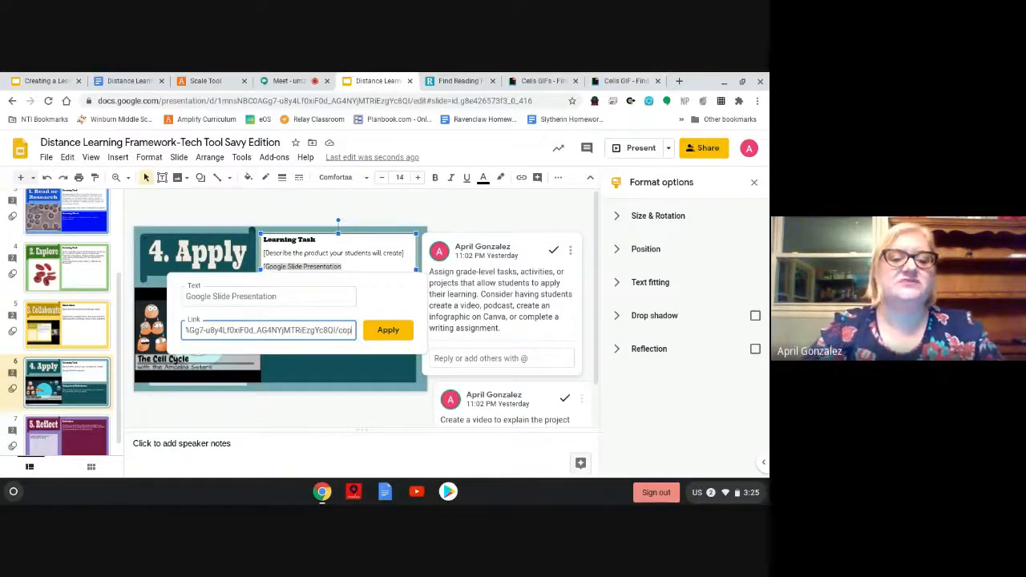
key("Return")
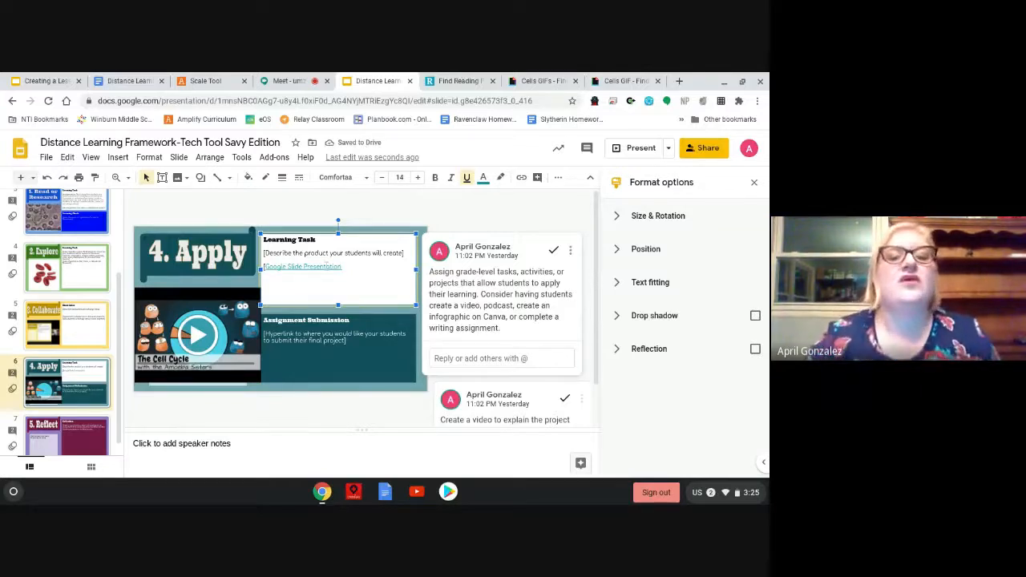
left_click(314, 267)
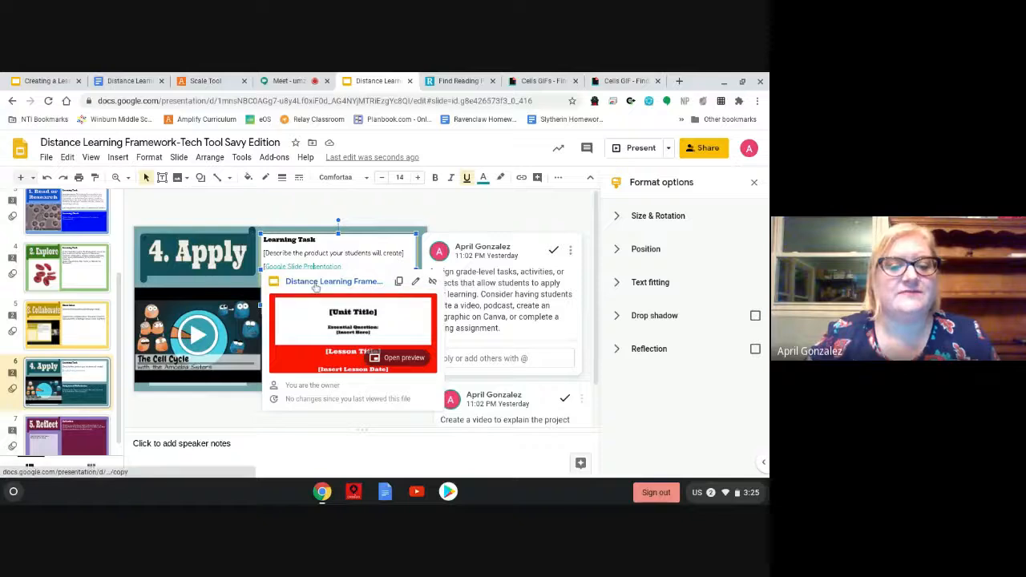
- Open the "Google Slide Presentation" link's target to test the copy page
left_click(317, 282)
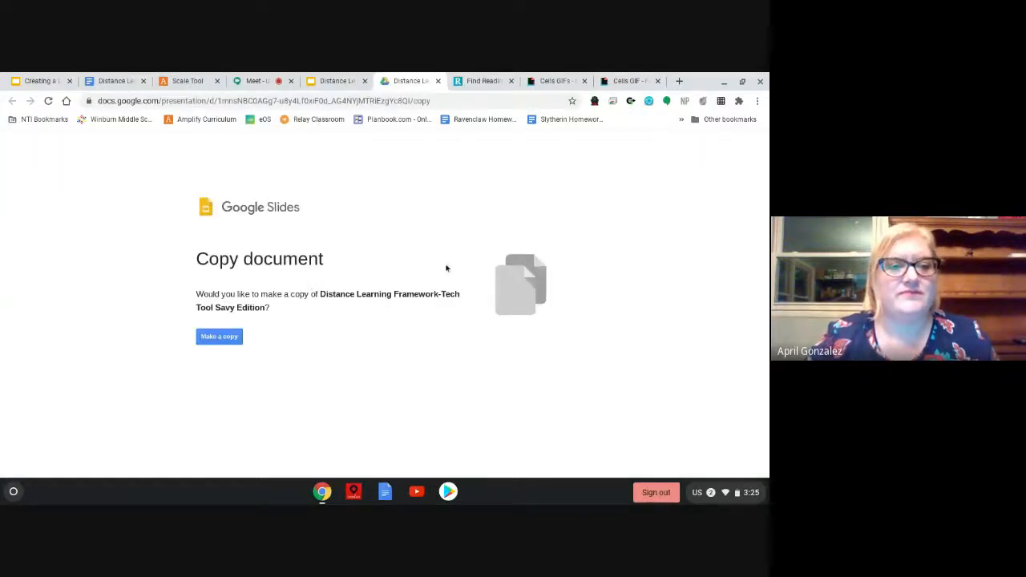
- Switch to the "Distance Learning Framework Template" document, copy its sharing link, and close the sharing settings
left_click(114, 82)
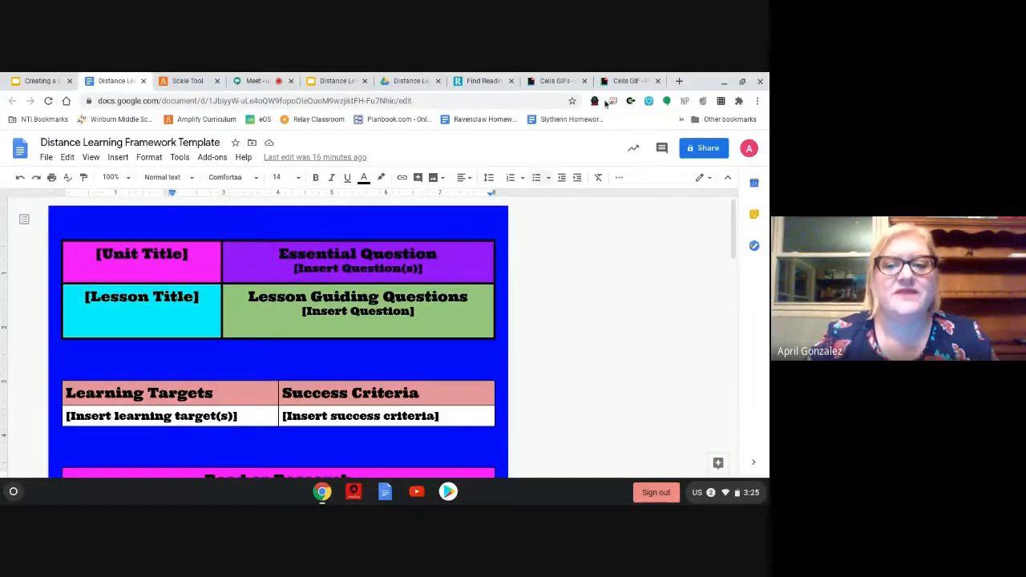
left_click(694, 149)
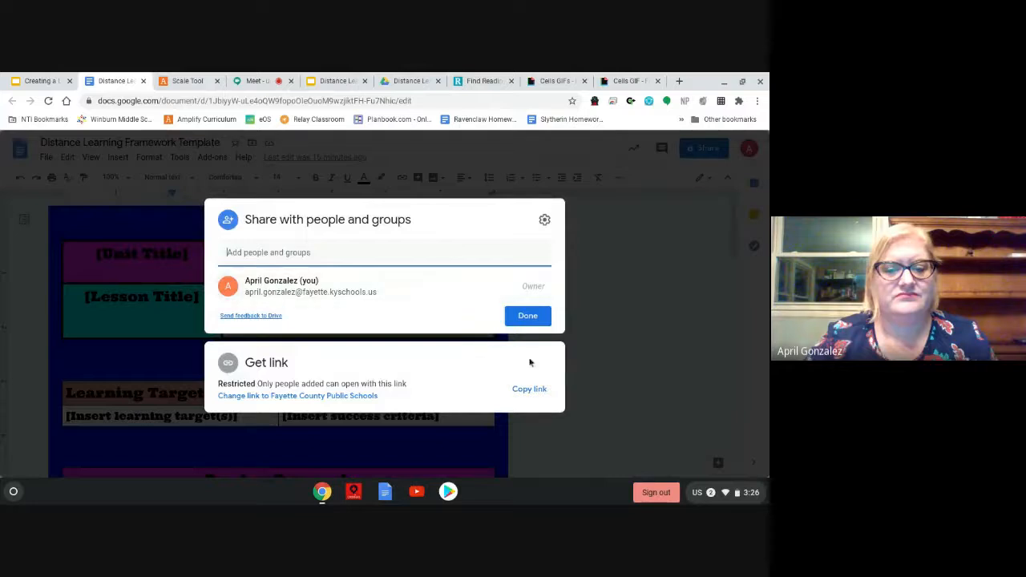
left_click(529, 388)
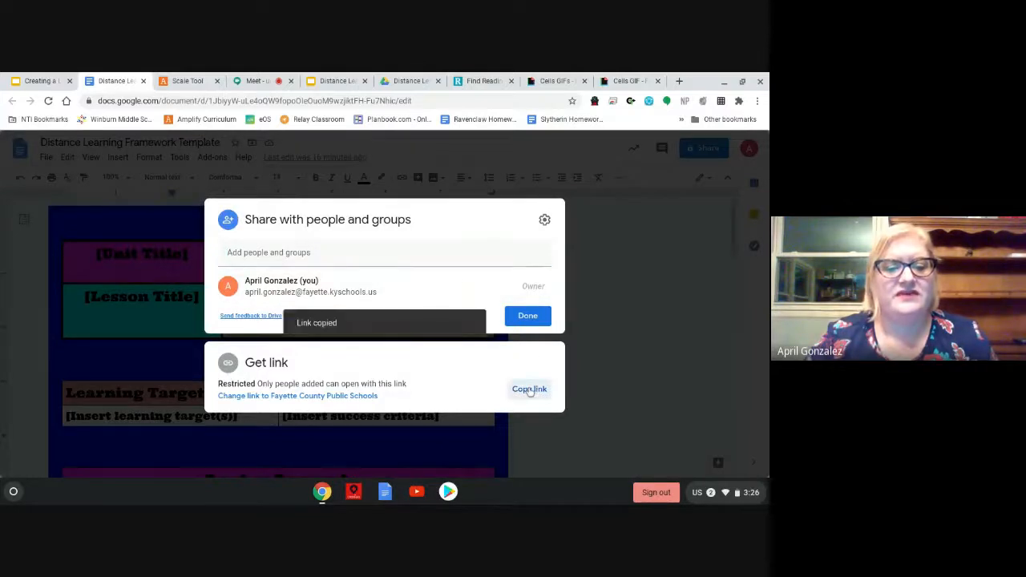
left_click(529, 318)
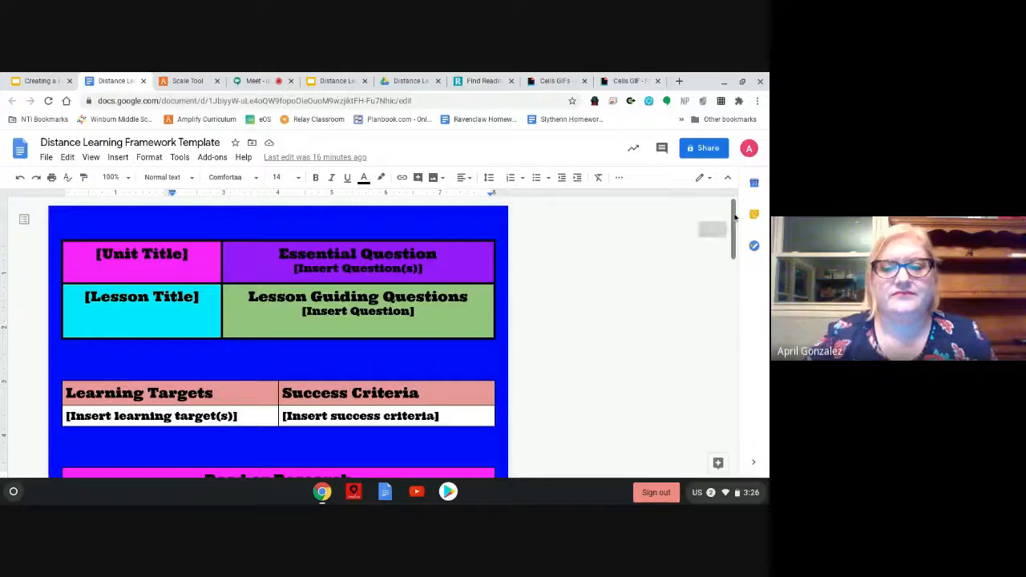
- Replace the hyperlink placeholder for the article, resources, or video under "Read or Research" with the text "Google Doc"
left_click_drag(735, 217, 744, 268)
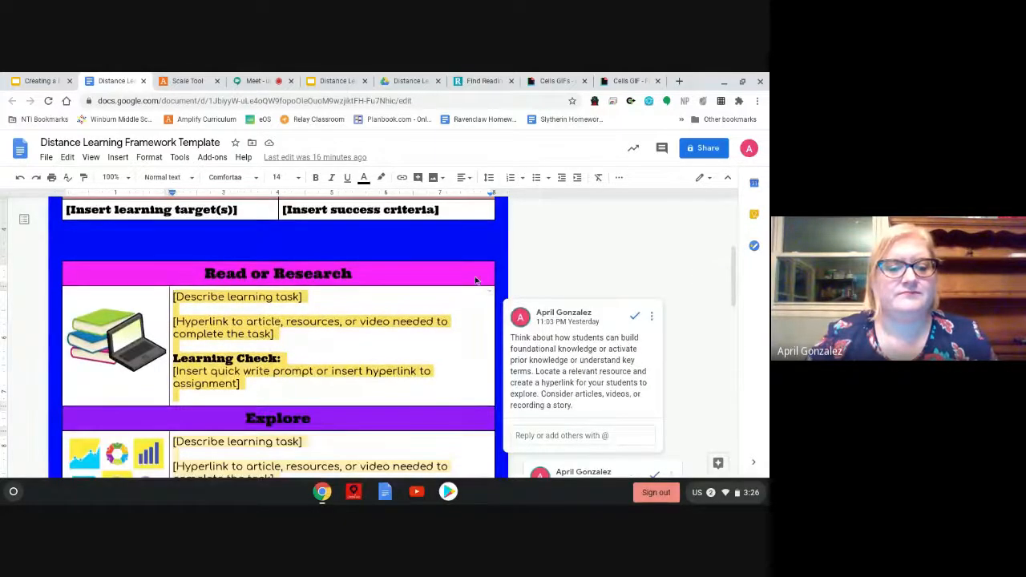
left_click_drag(274, 334, 174, 322)
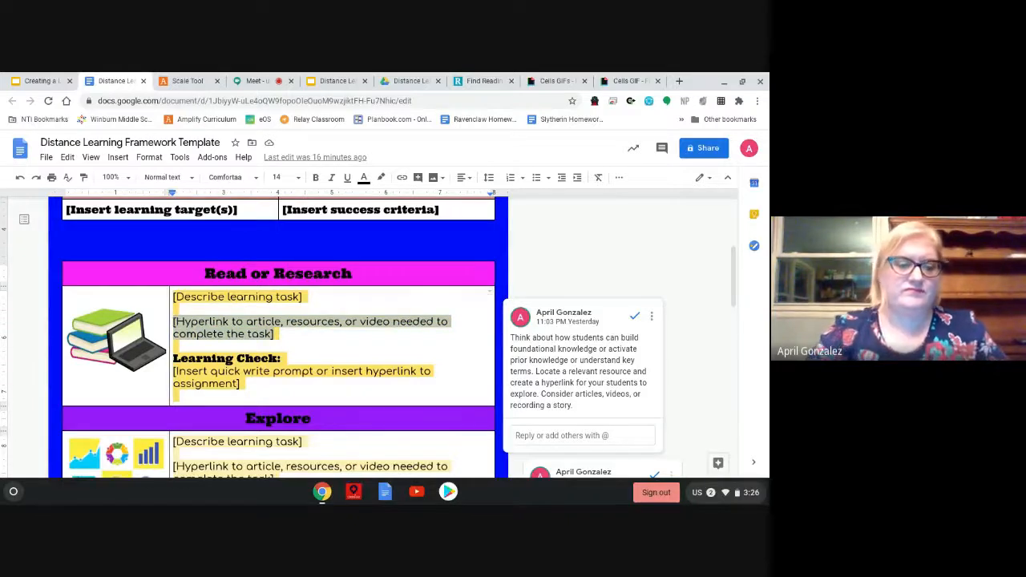
key("BackSpace")
type("Goo")
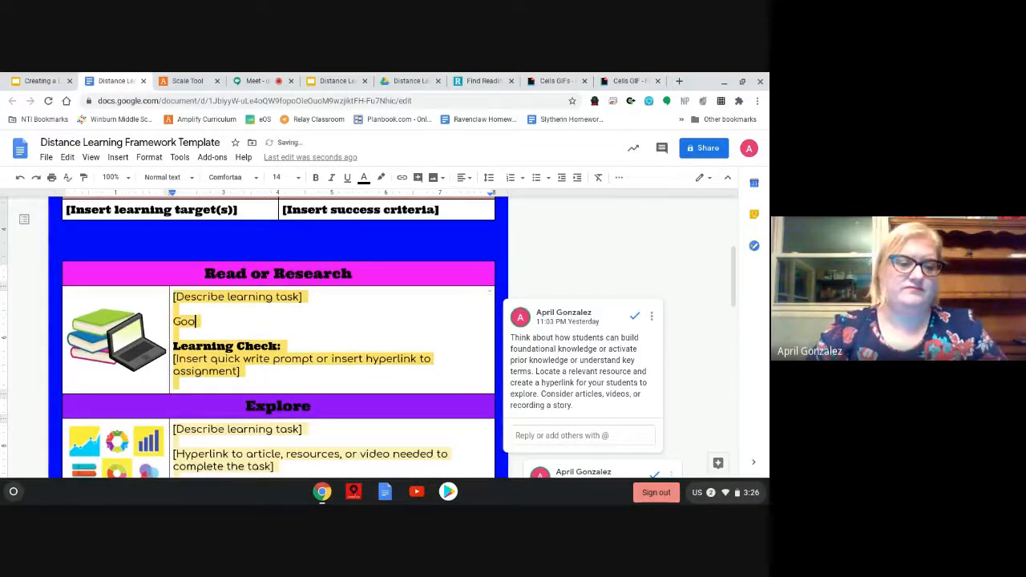
type("gle Doc")
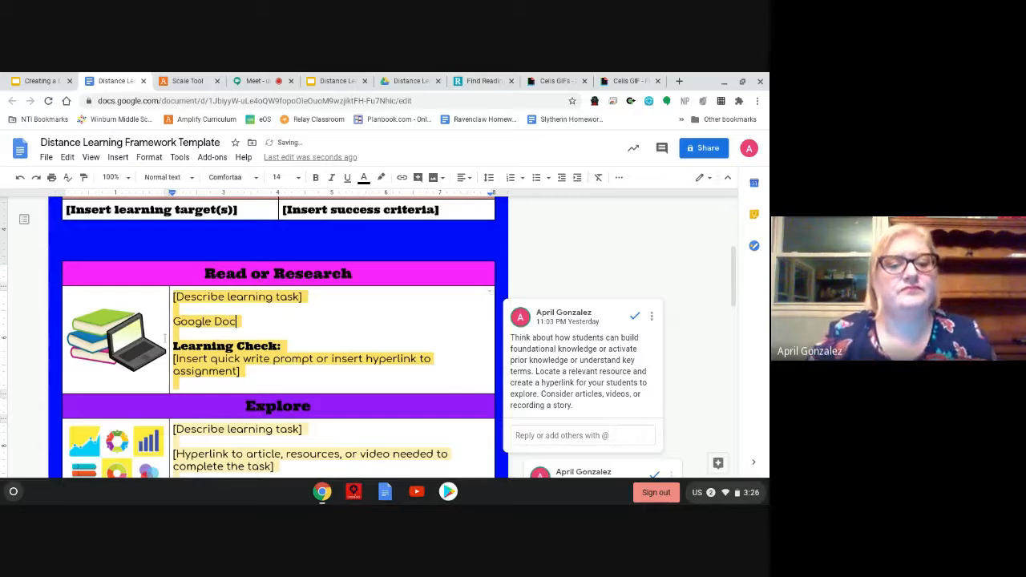
- Link "Google Doc" to the copied document address with "edit?usp=sharing" replaced by "copy", and open the link to test it
key("ctrl+shift+Left")
key("ctrl+shift+Left")
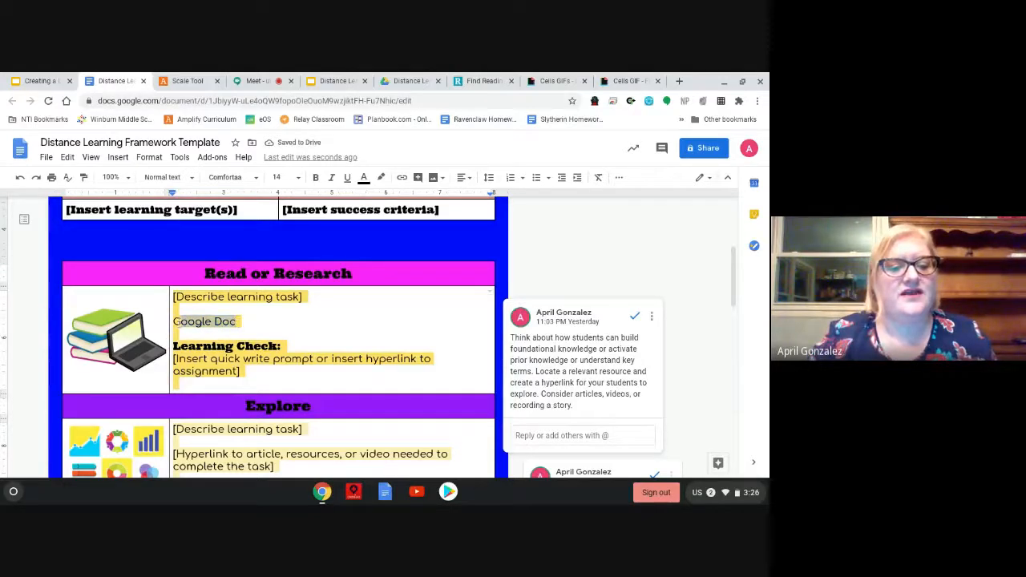
left_click(407, 181)
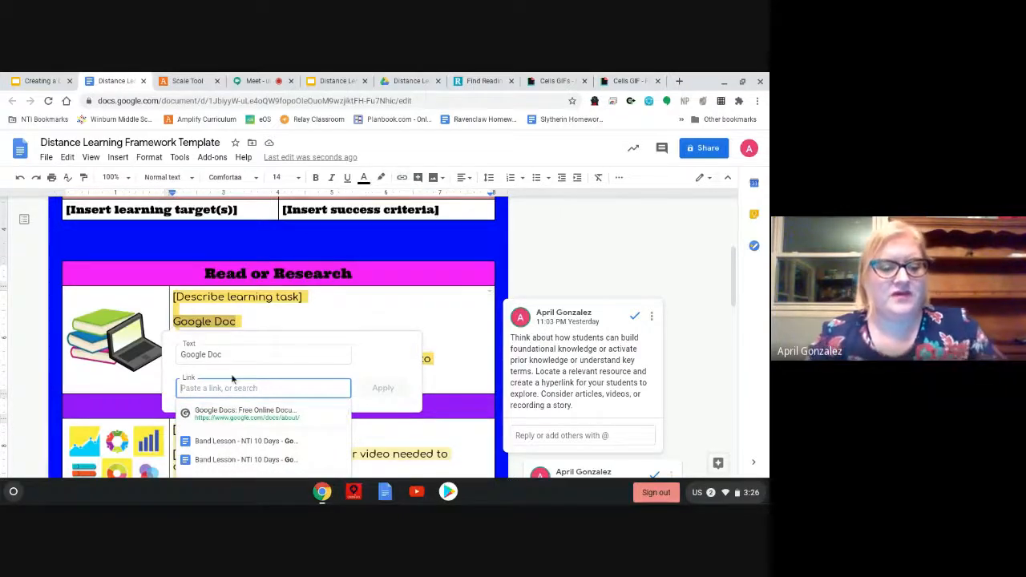
key("ctrl+v")
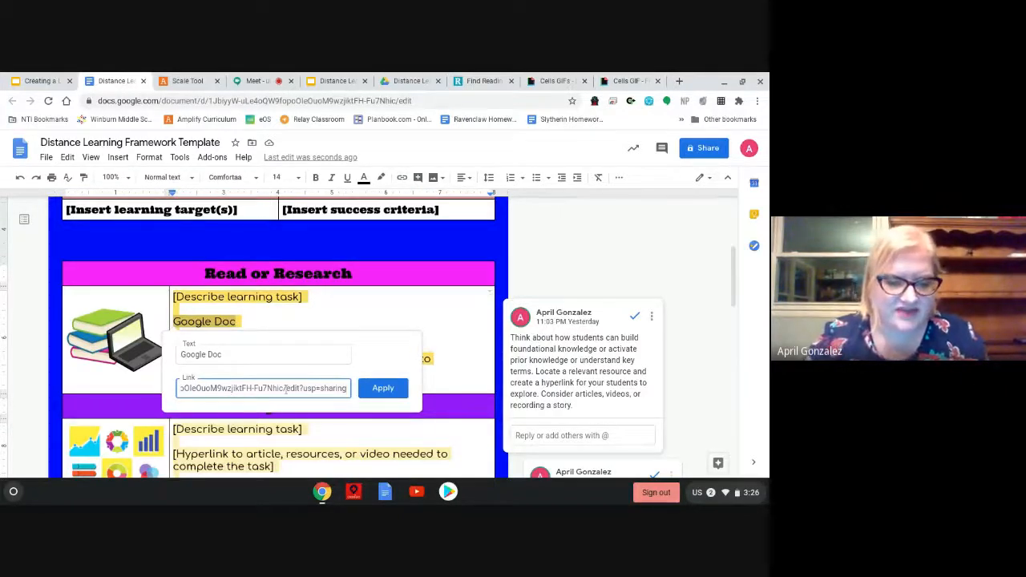
left_click_drag(286, 388, 347, 388)
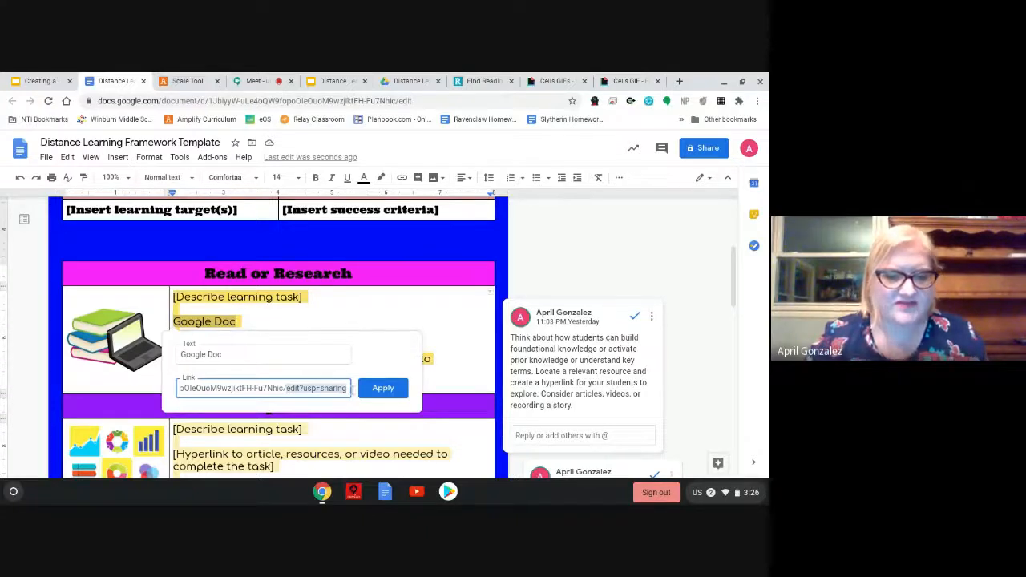
key("BackSpace")
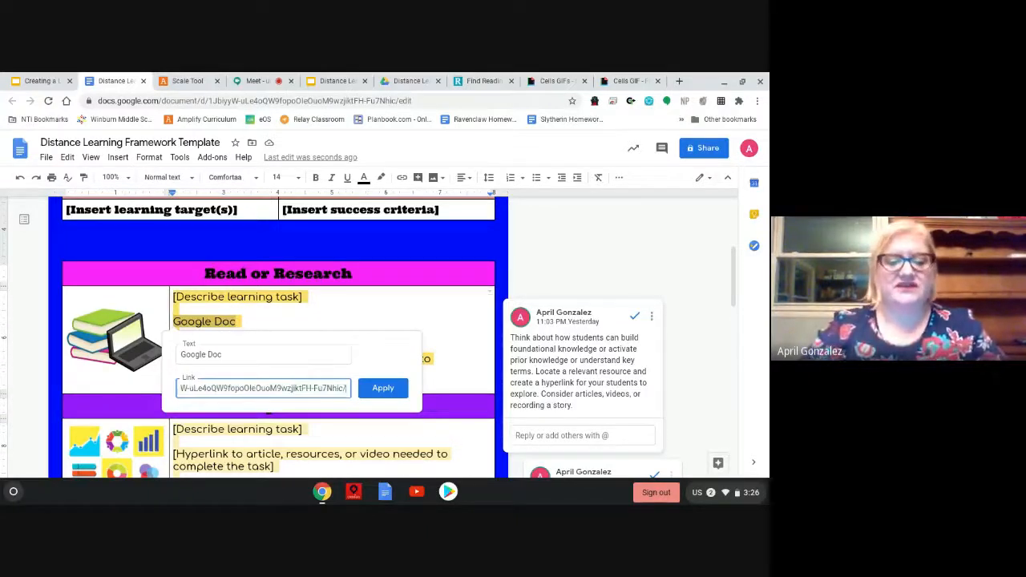
type("copy")
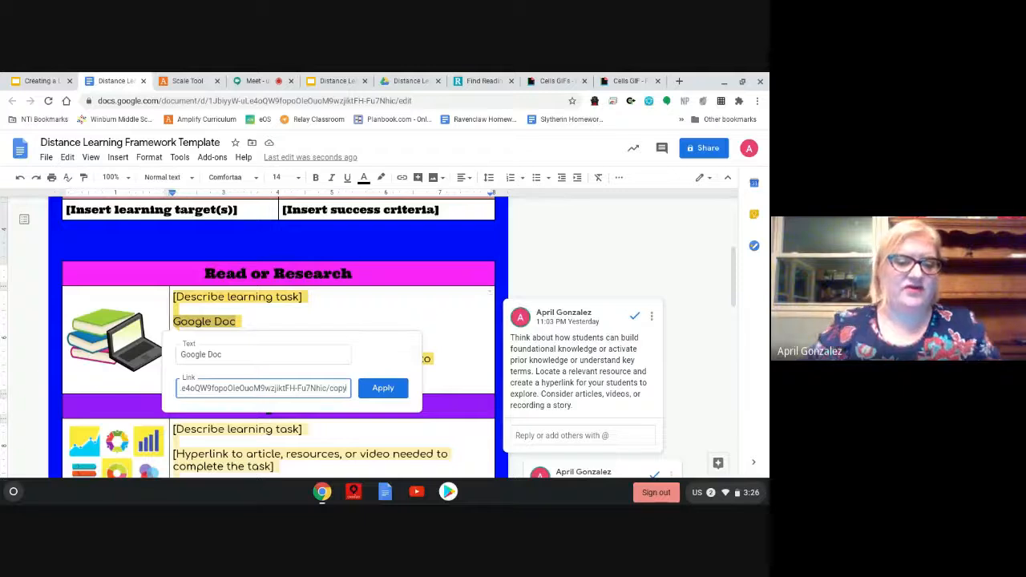
left_click(388, 390)
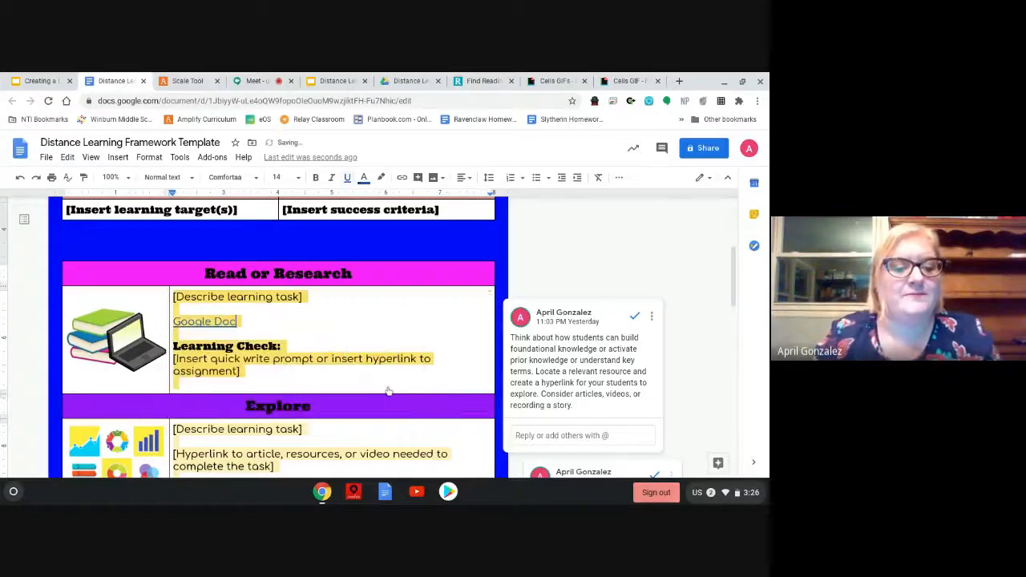
left_click(205, 321)
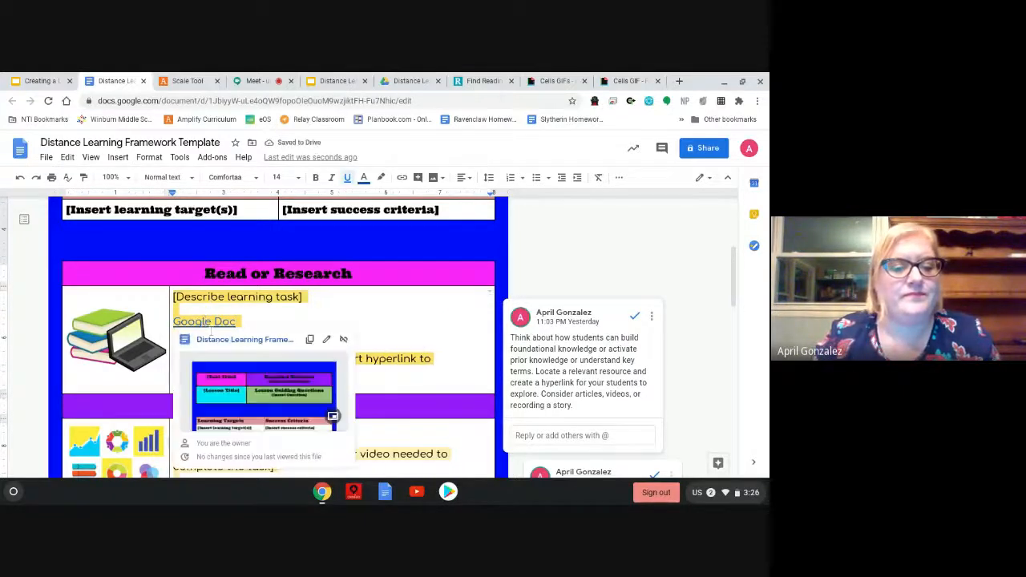
left_click(215, 340)
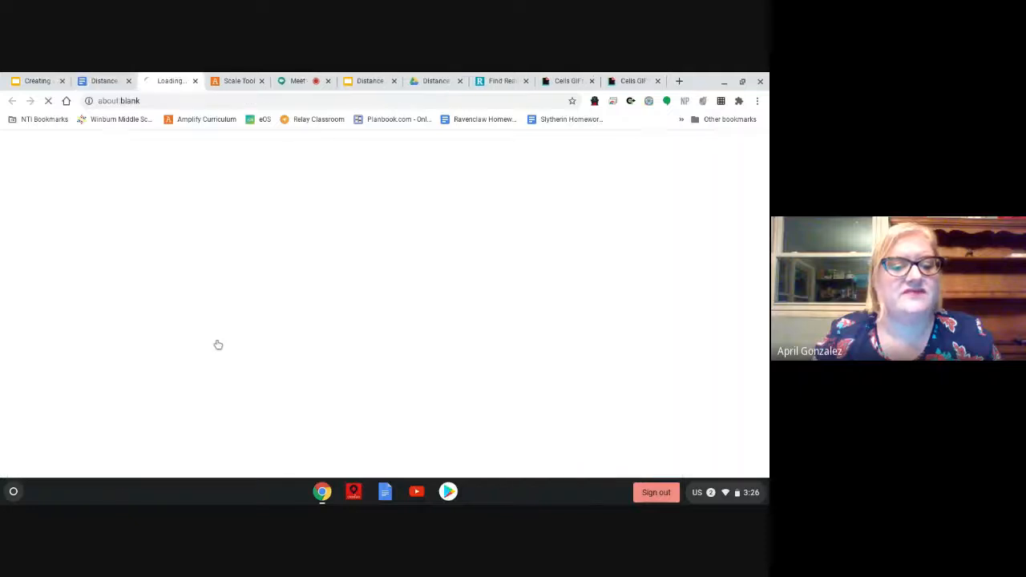